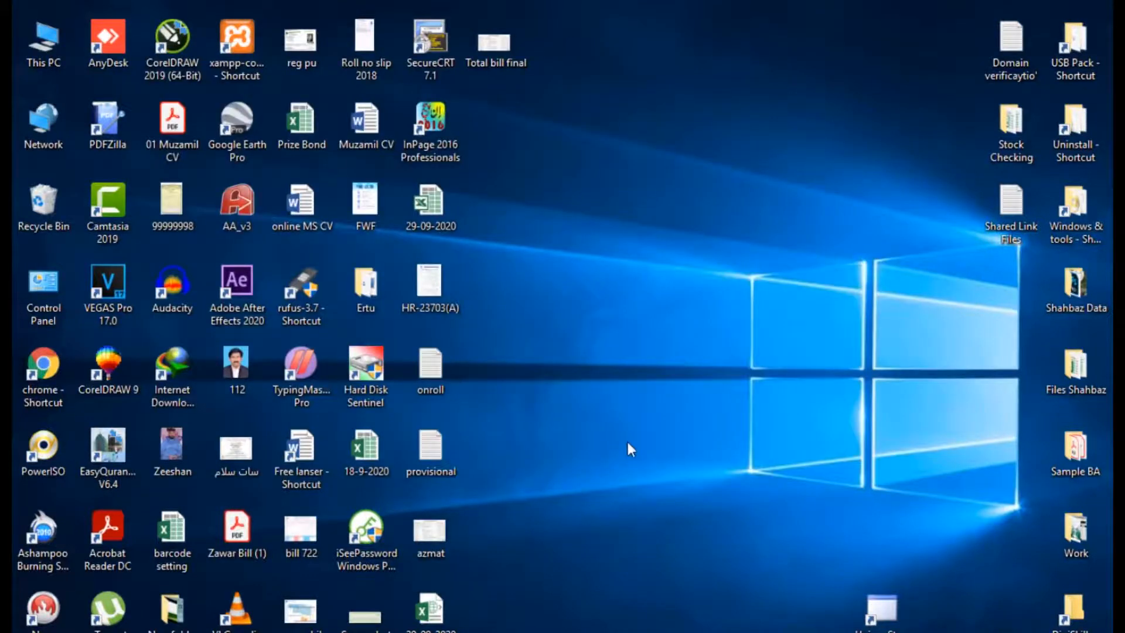
Step: Ping 10.15.15.26 from a Command Prompt window to check the network connection to the printer, and close the window
key(super+r)
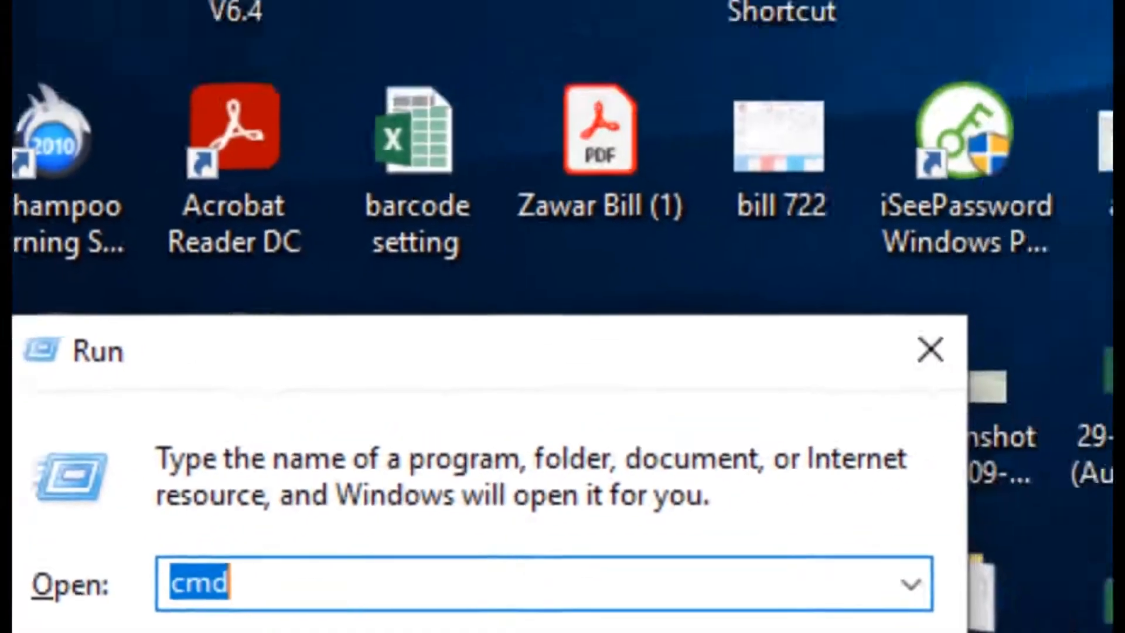
key(Return)
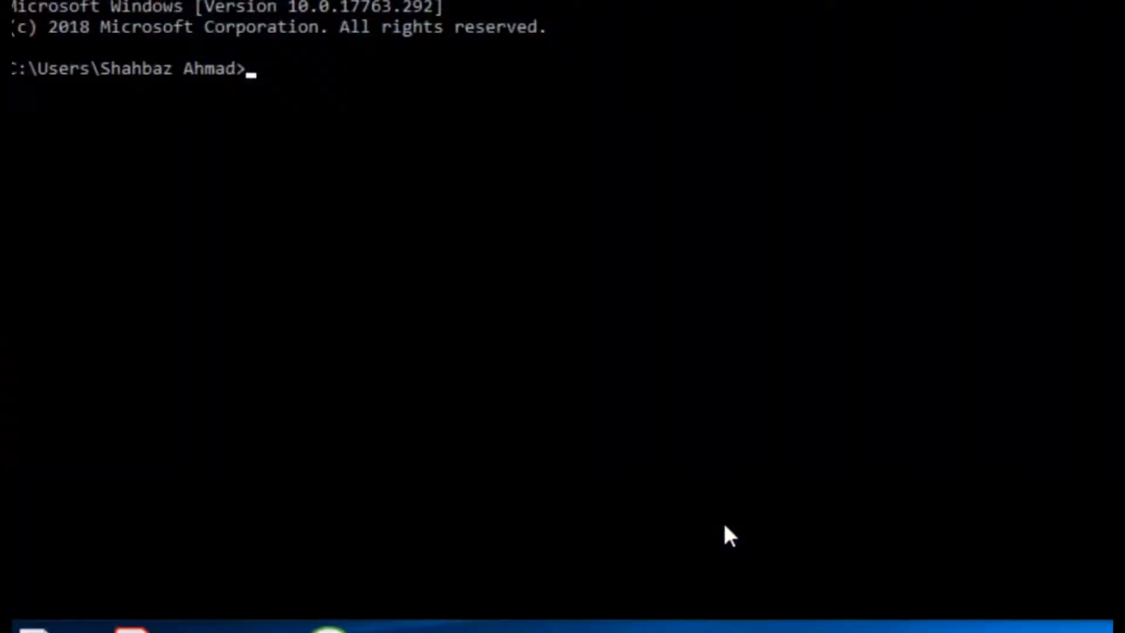
text(ping 10.15.)
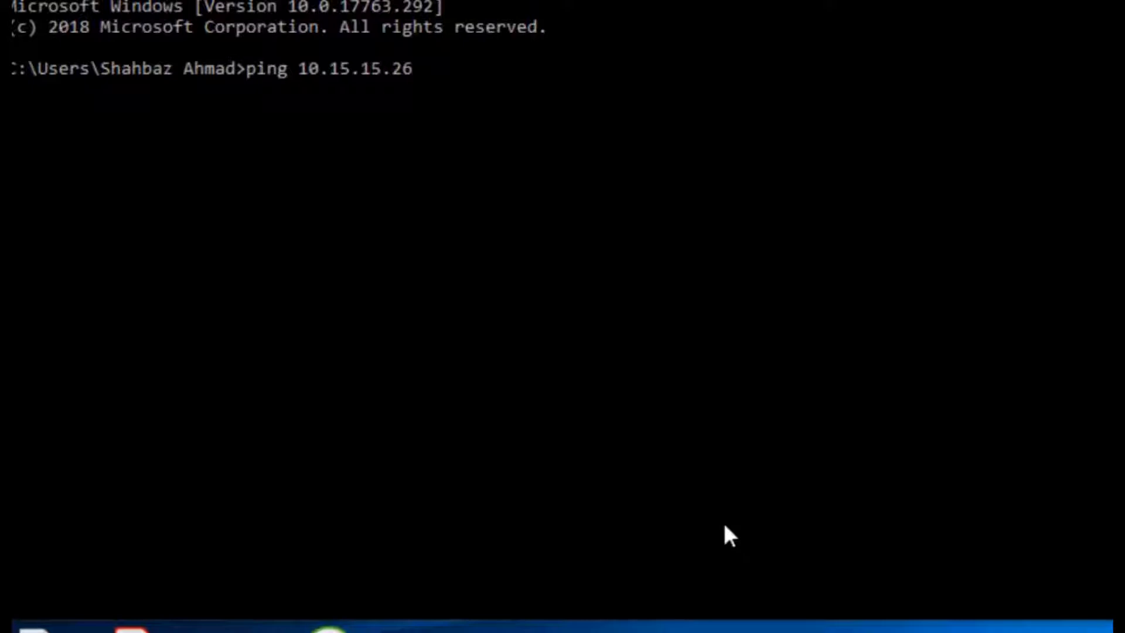
text(15.26)
key(Return)
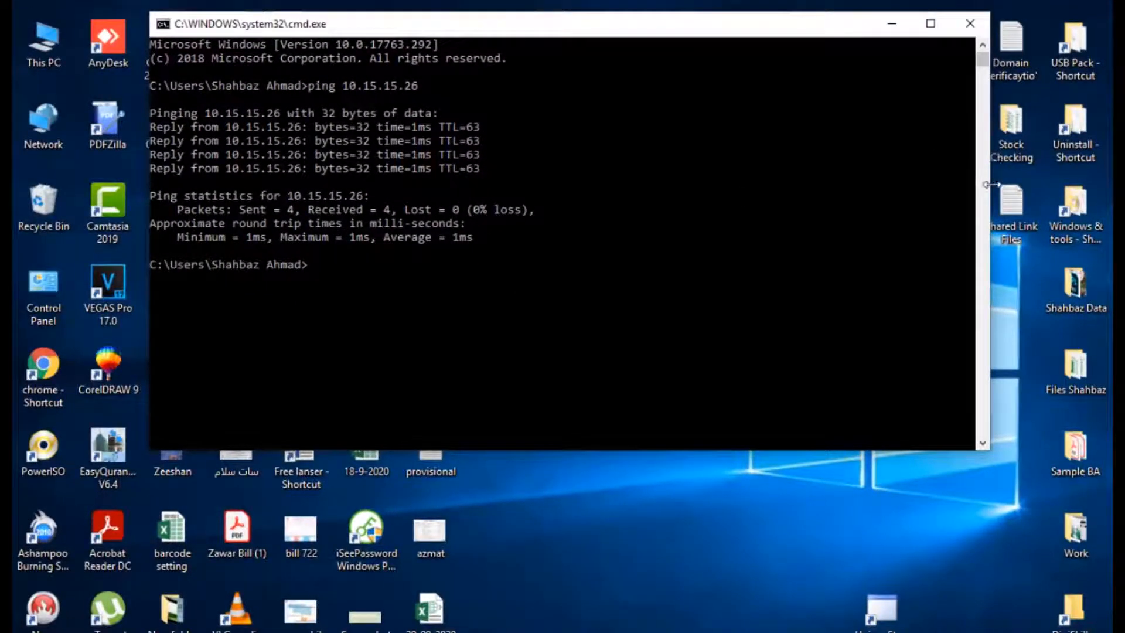
drag(990, 307, 634, 305)
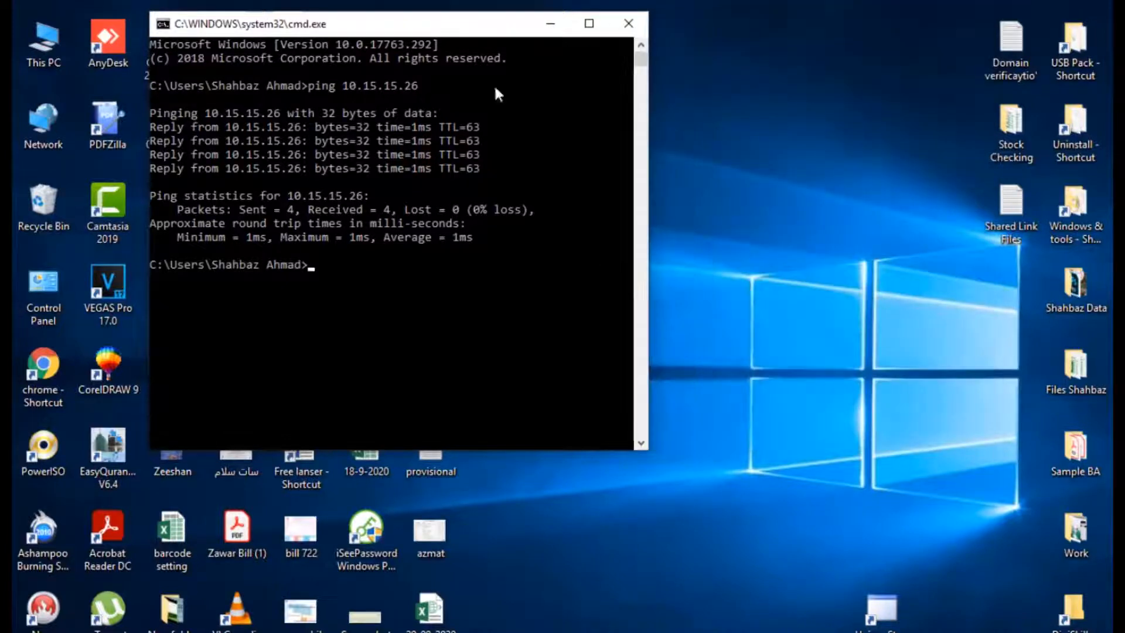
drag(495, 21, 541, 24)
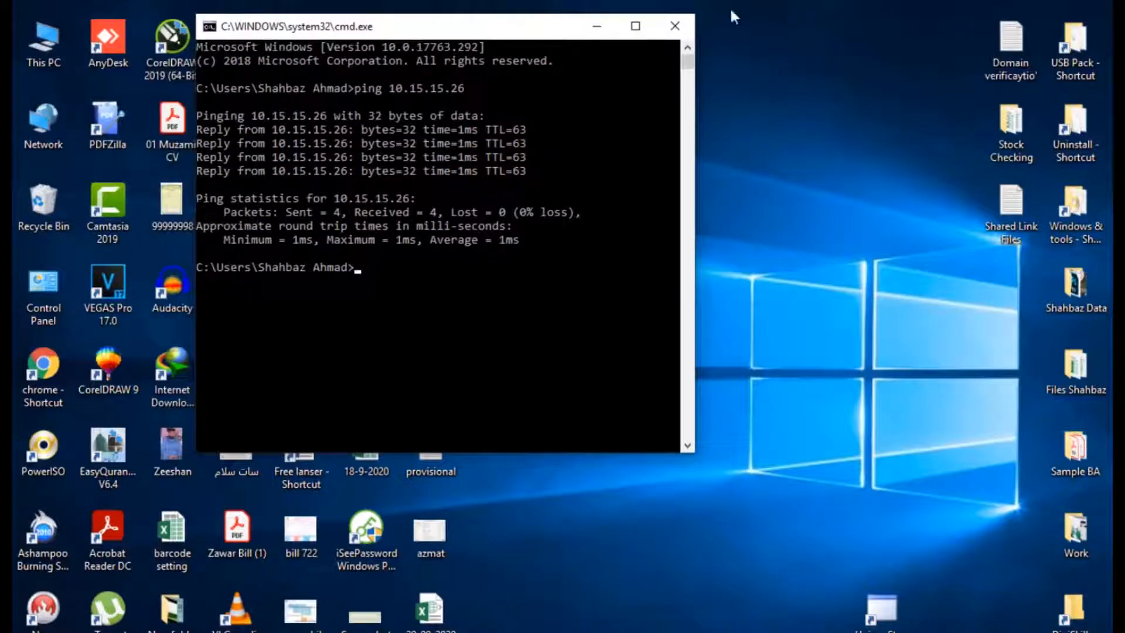
click(674, 31)
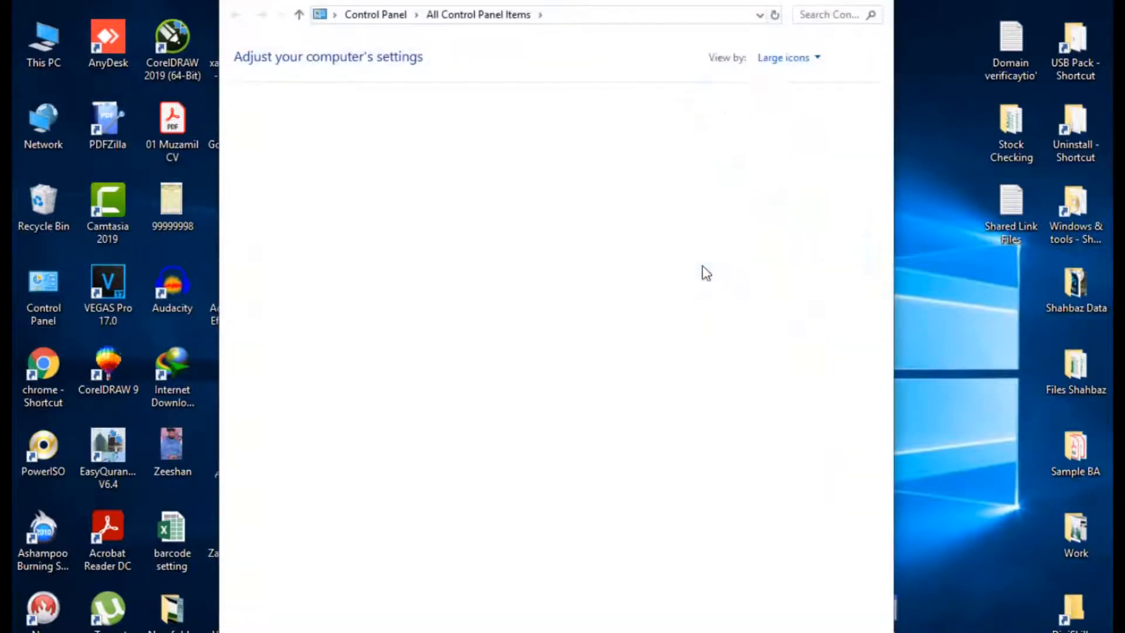
Step: Open Devices and Printers in Control Panel and start adding a printer that isn't listed
drag(590, 2, 530, 0)
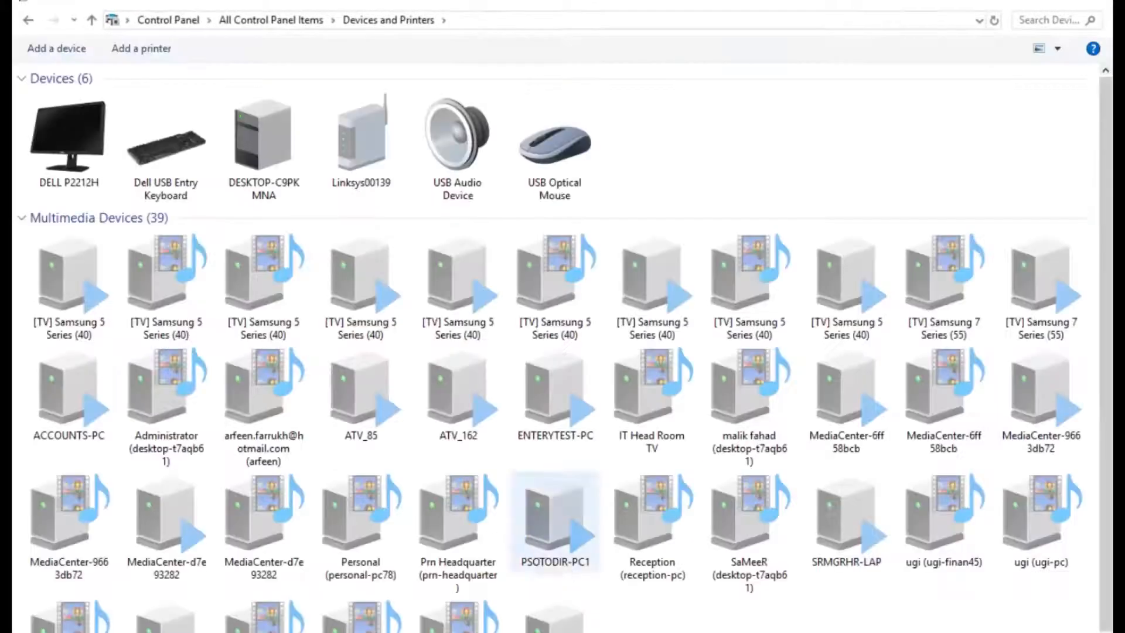
scroll(554, 516, down, 3)
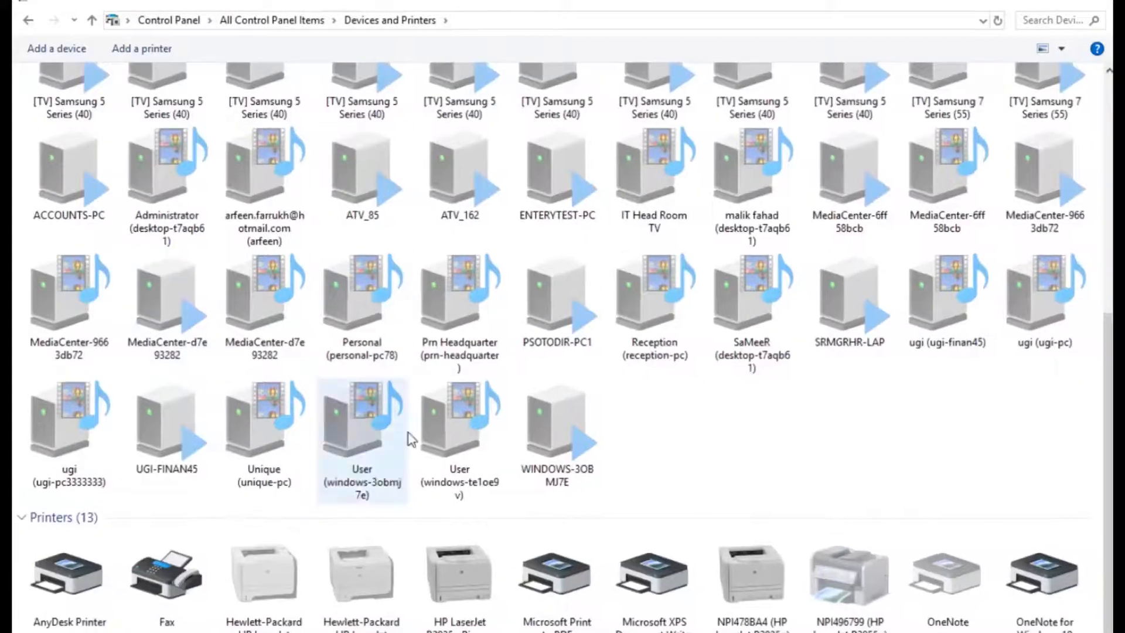
scroll(410, 437, up, 4)
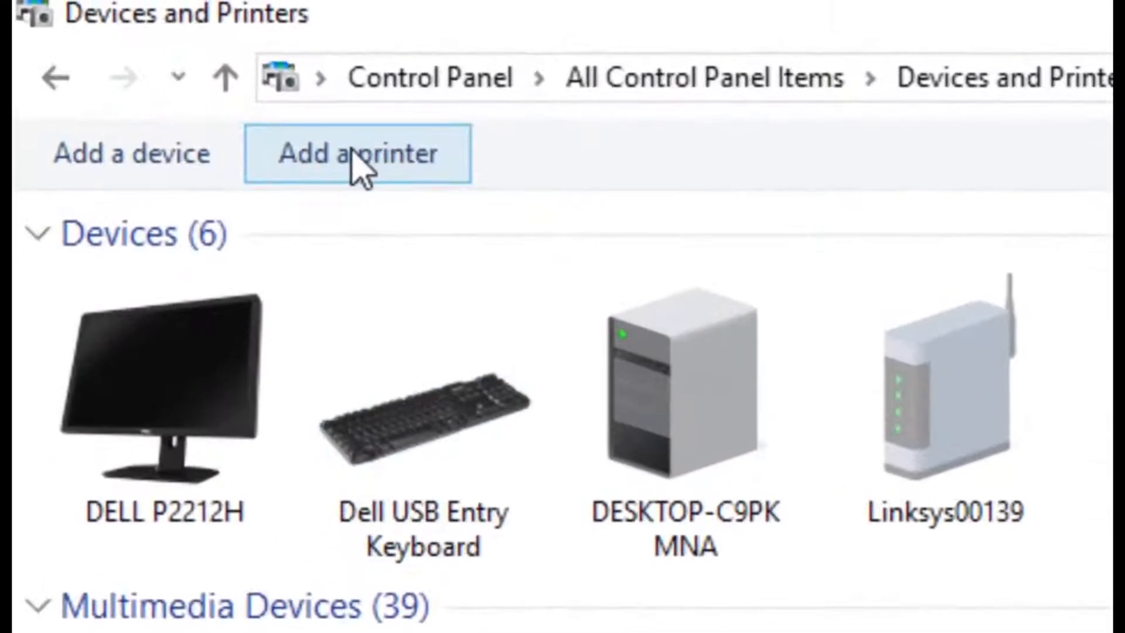
click(352, 151)
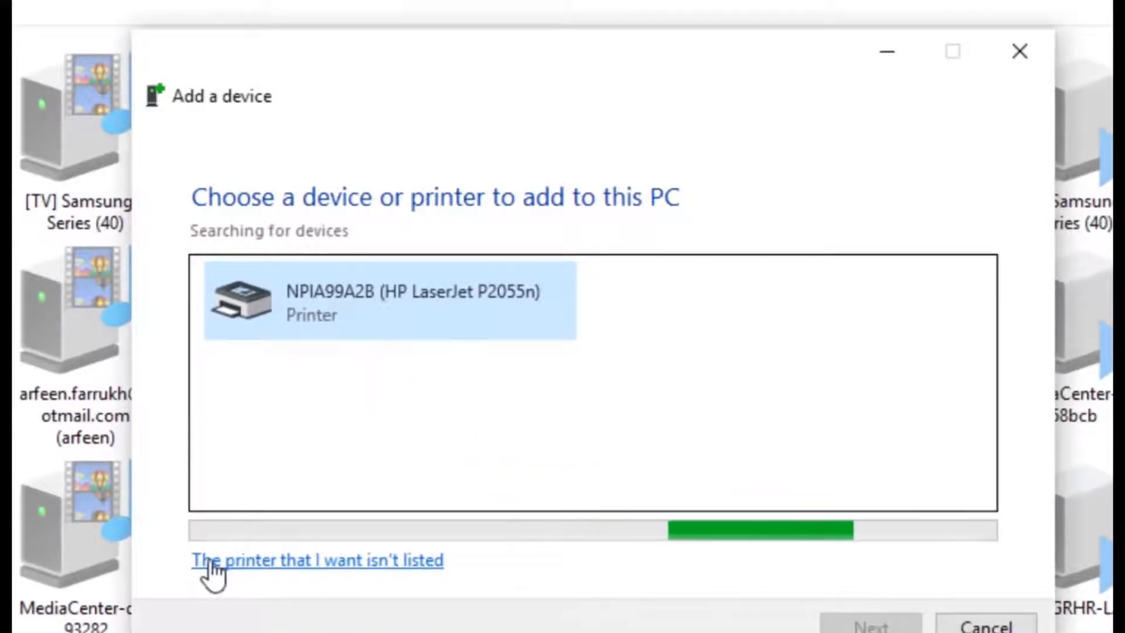
click(321, 564)
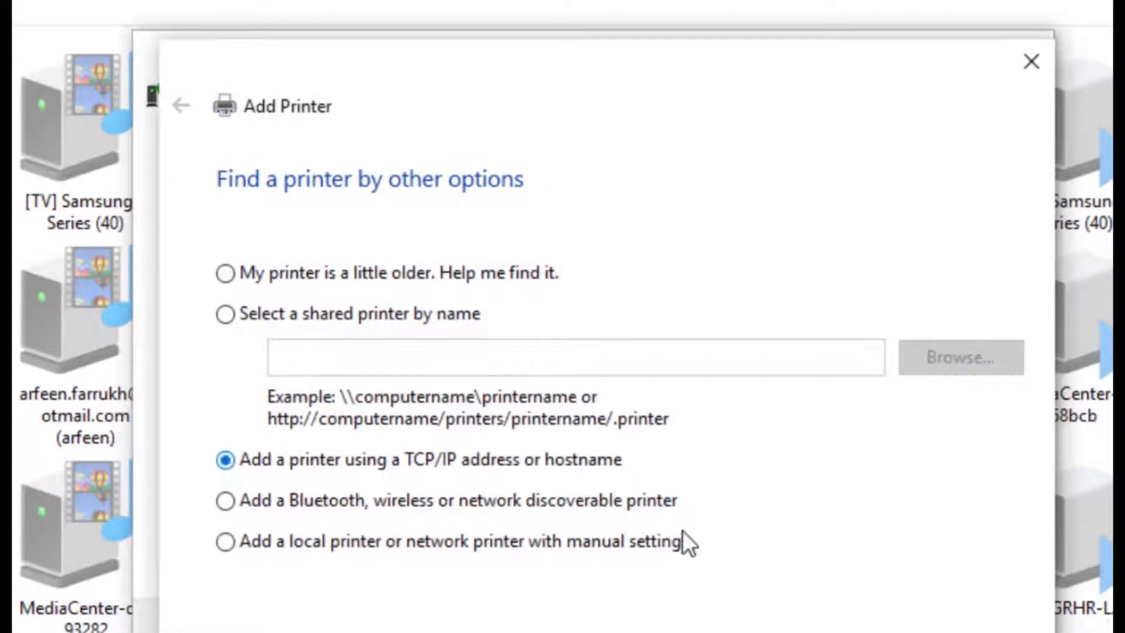
Step: Add the printer by TCP/IP address, entering 10.15.15.26 as the hostname with the device type on Autodetect
key(Return)
click(492, 312)
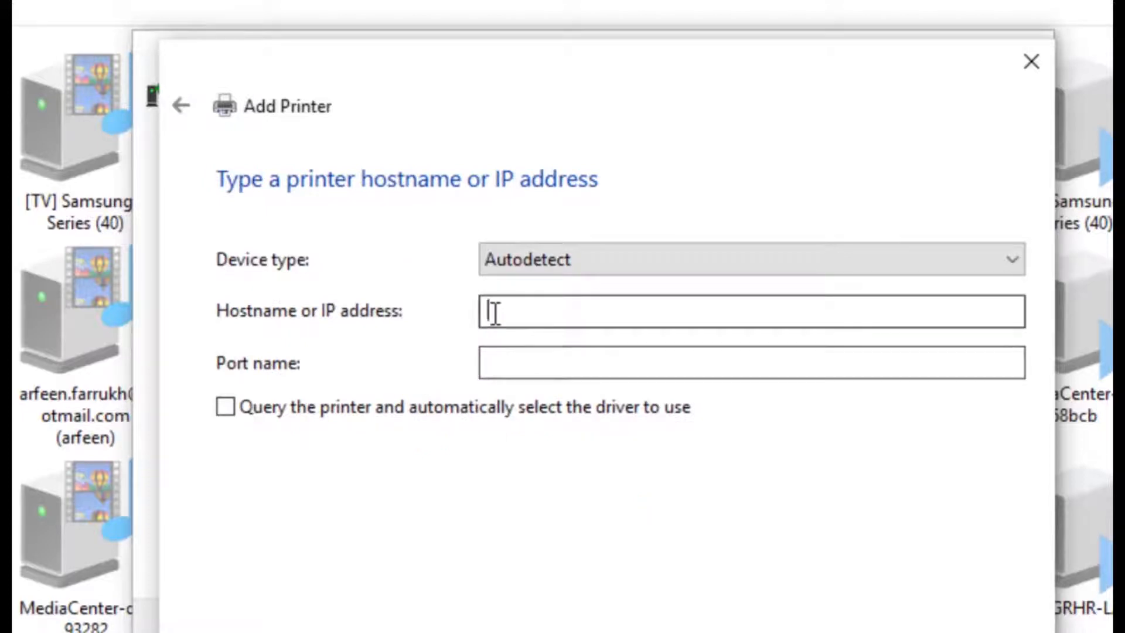
text(10.15.15.26)
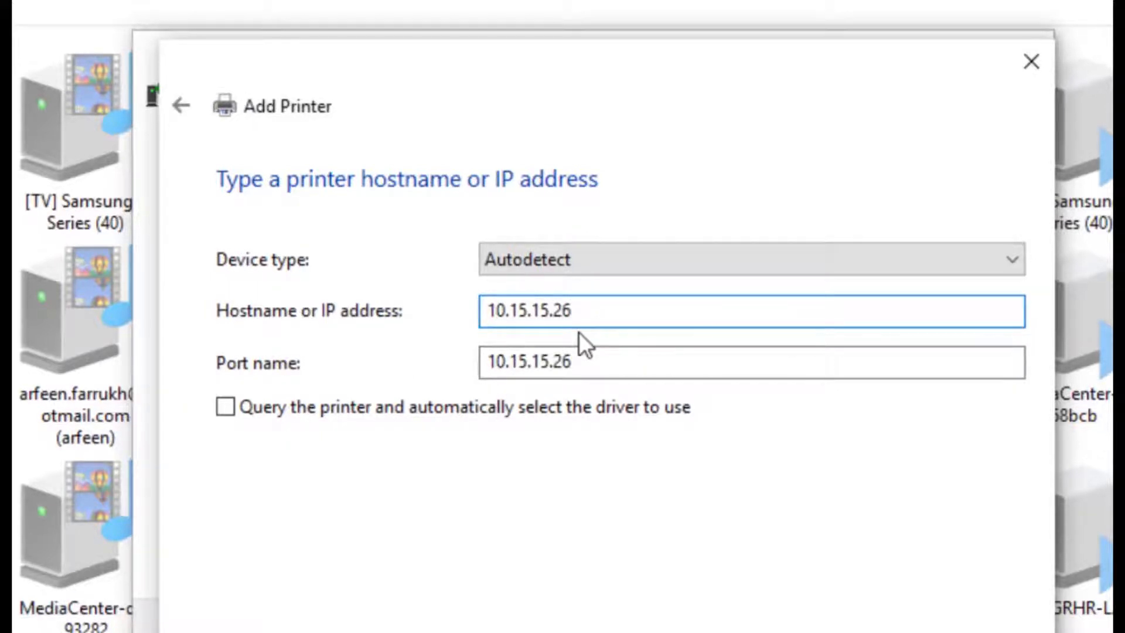
key(Return)
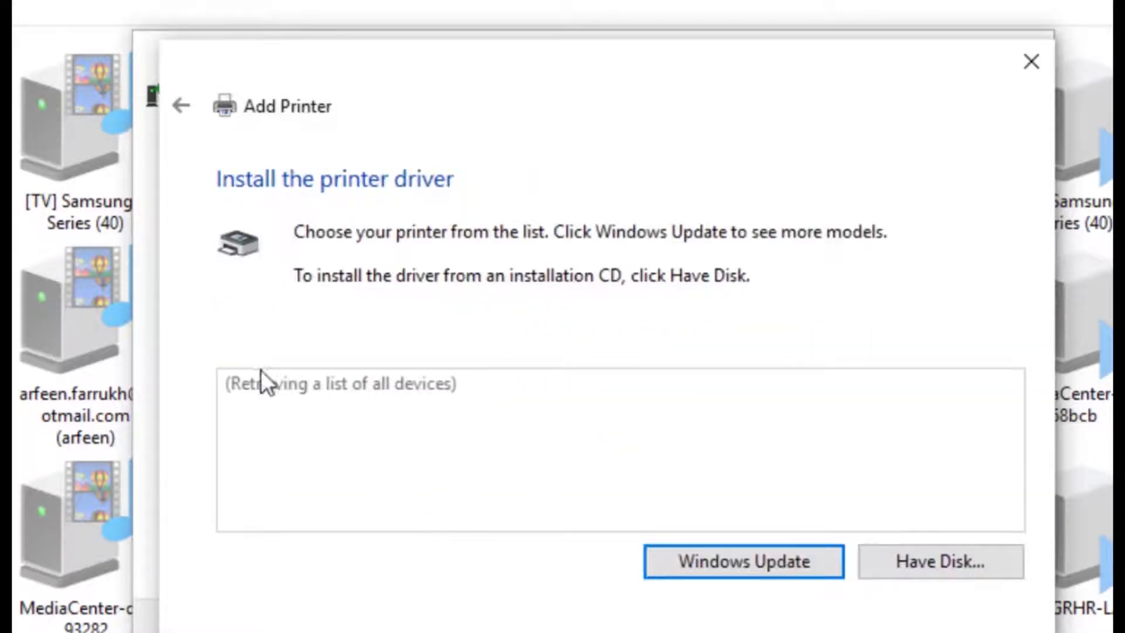
Step: Select HP as the manufacturer and hp LaserJet 3015 PCL 5 as the printer driver
click(270, 473)
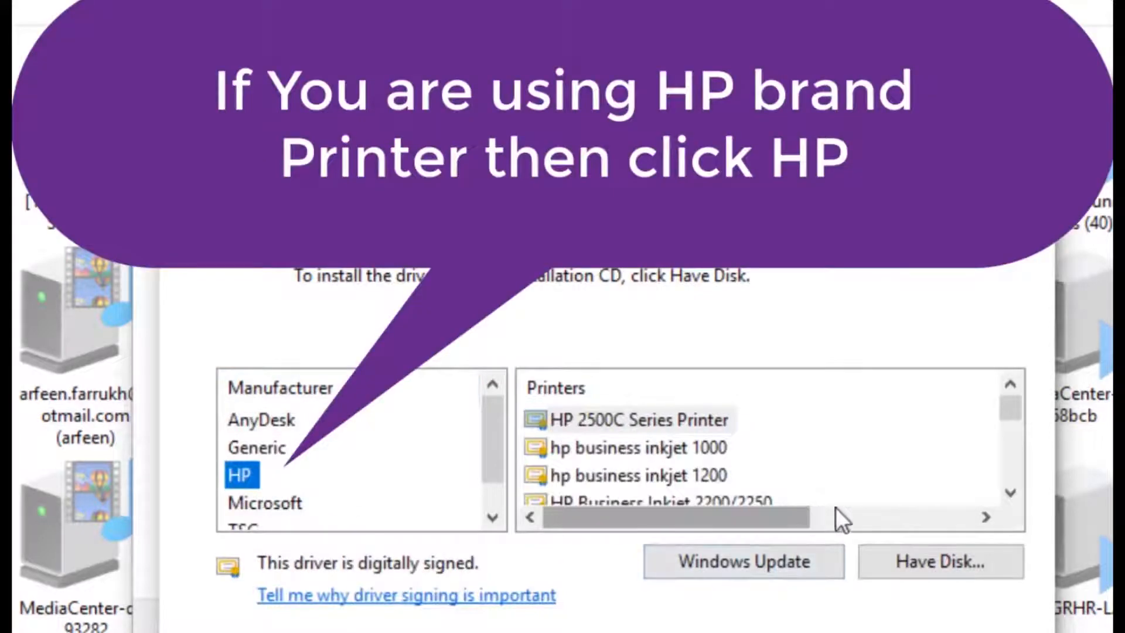
click(1009, 496)
drag(1011, 502, 1011, 504)
drag(1010, 413, 1013, 435)
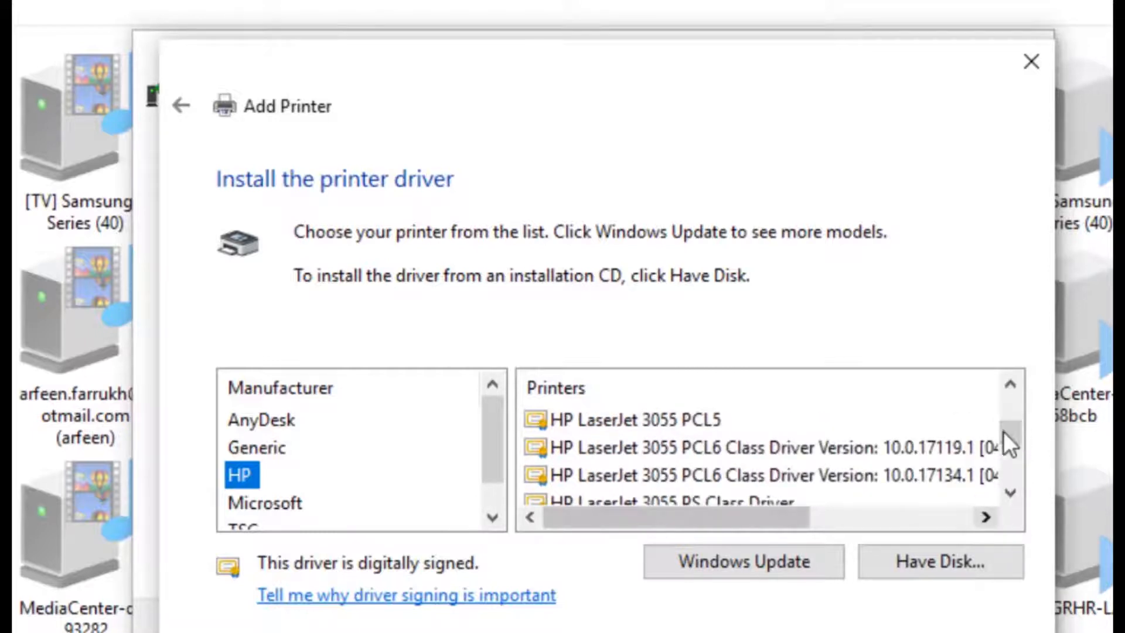
drag(1009, 384, 1009, 384)
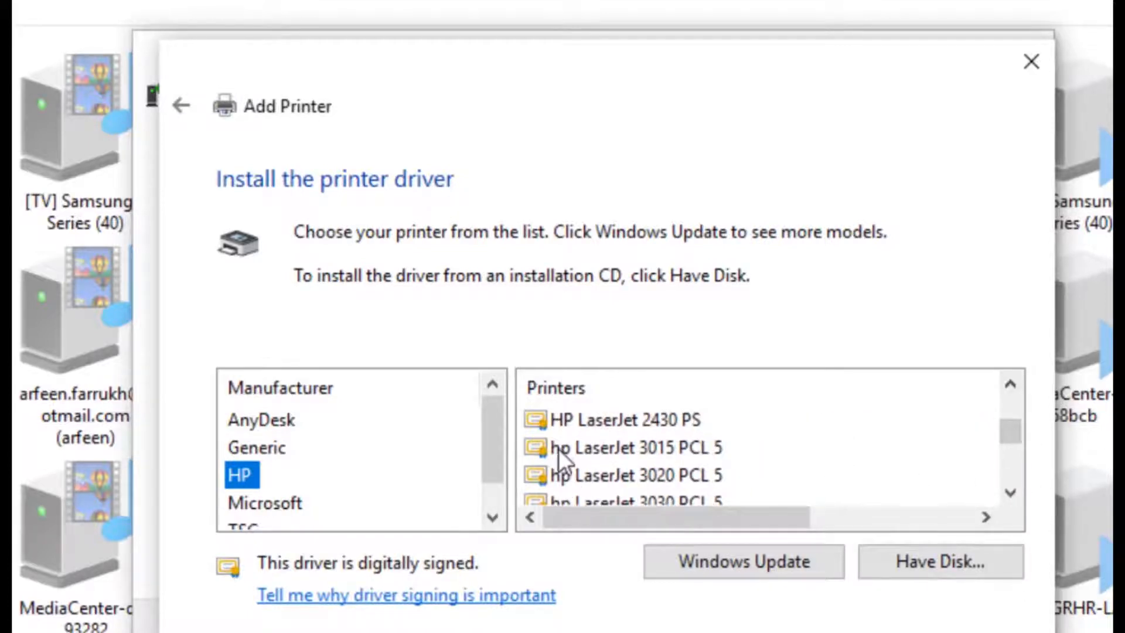
click(589, 448)
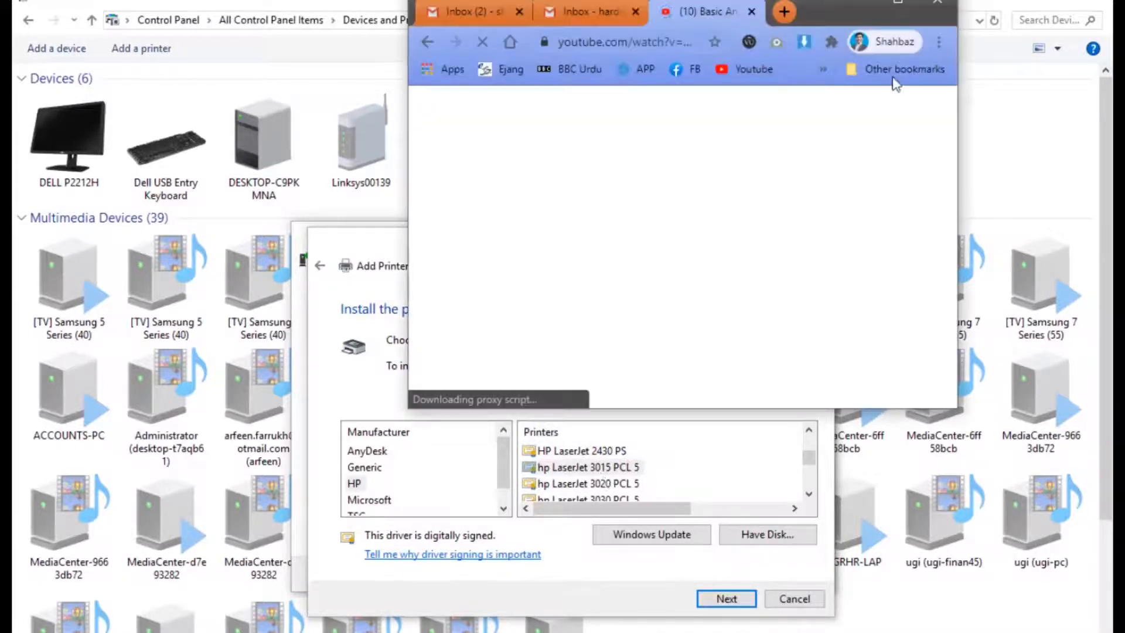
Step: Switch to Chrome, close the YouTube tab and search the web for "hp laserjet 3015 driver" in a new tab
click(752, 12)
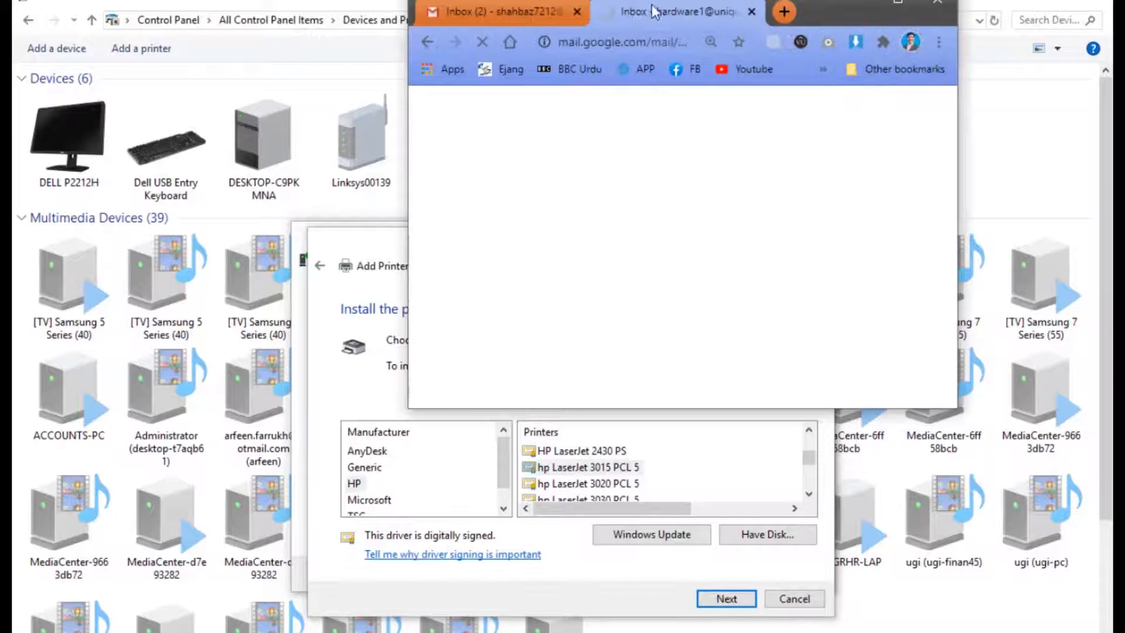
click(783, 11)
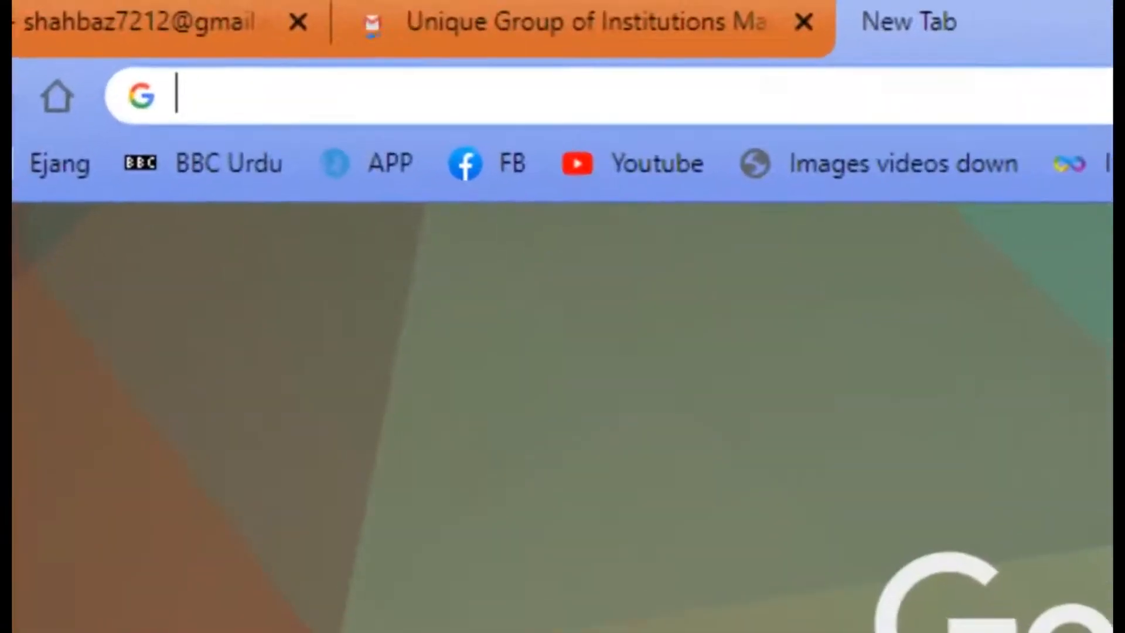
text(hp lase3r)
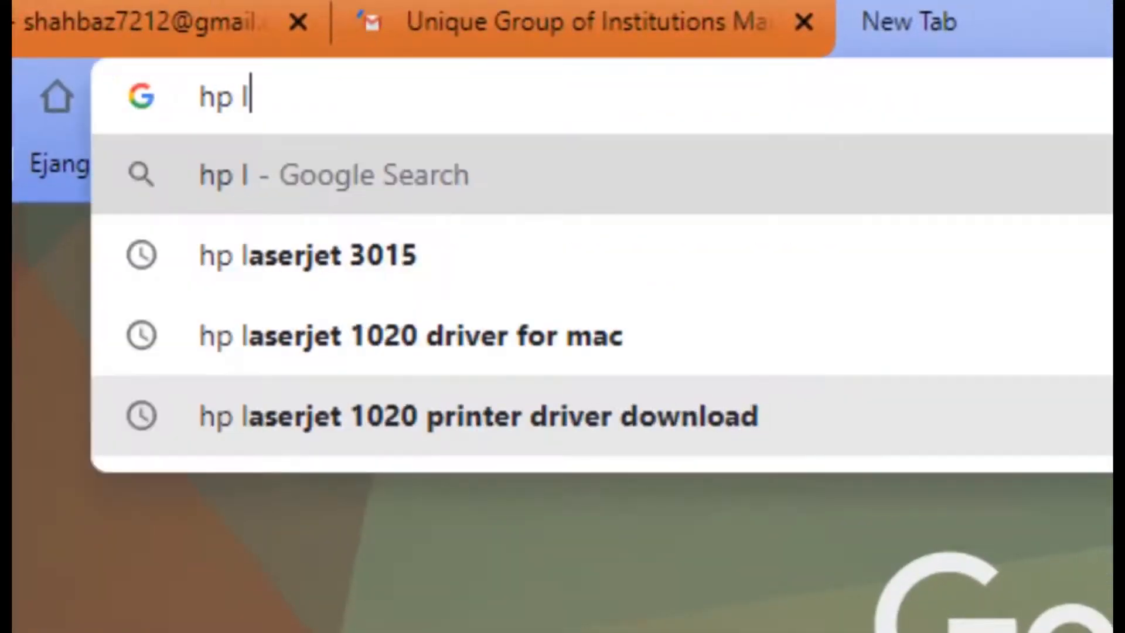
key(BackSpace)
key(BackSpace)
key(BackSpace)
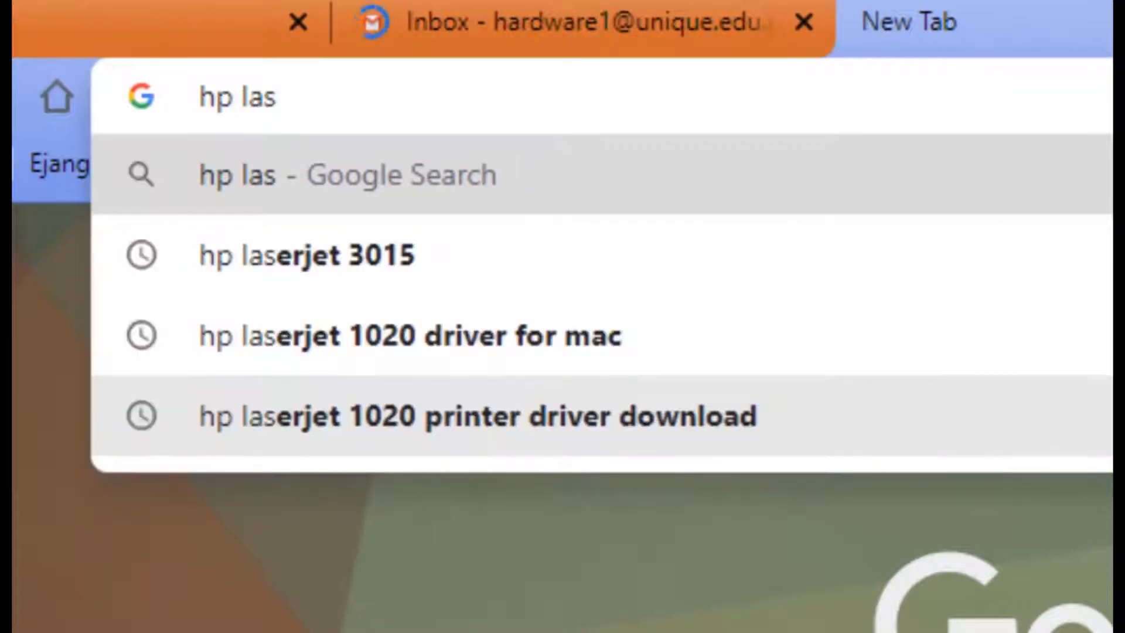
text(erjet 3015)
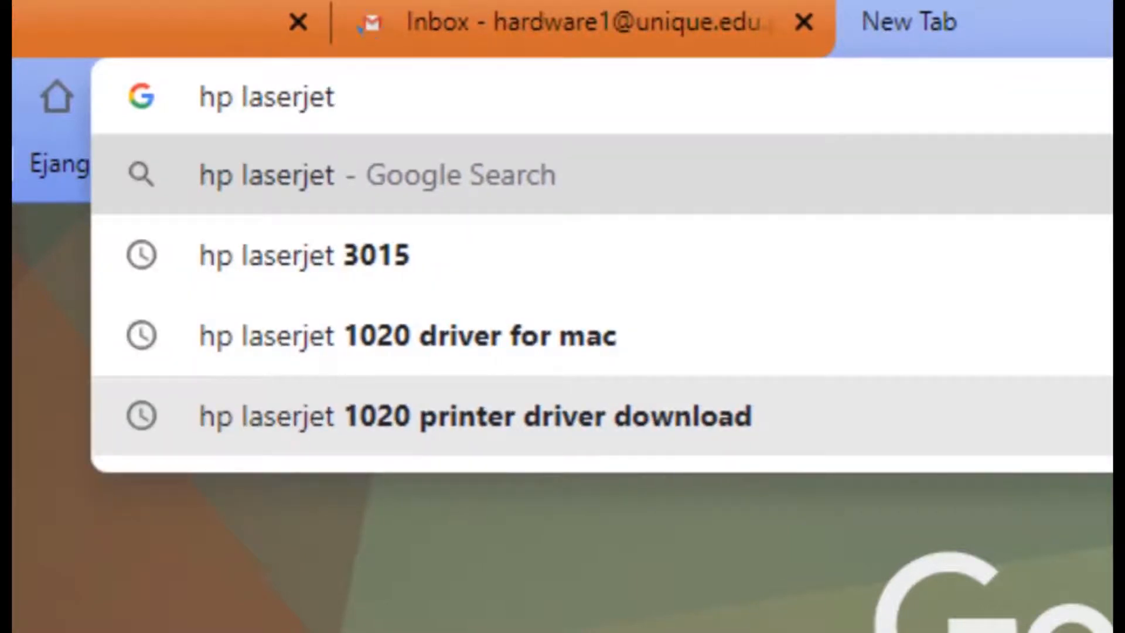
text( driver)
key(Return)
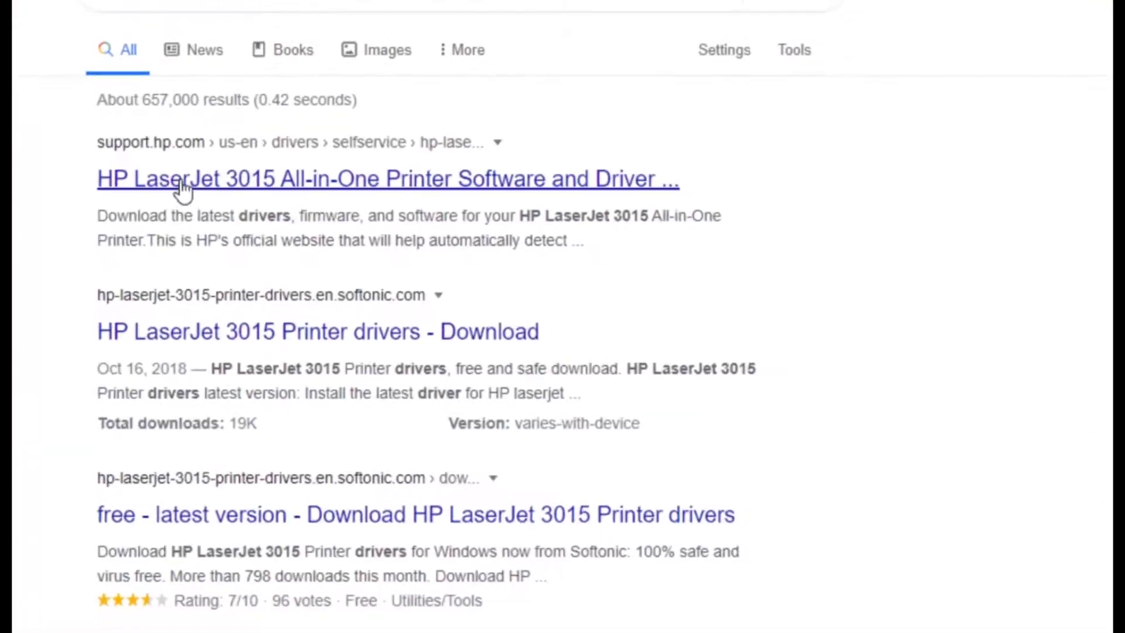
Step: Open HP's support page for the LaserJet 3015 All-in-One Printer and expand its Universal Print Driver downloads
click(434, 189)
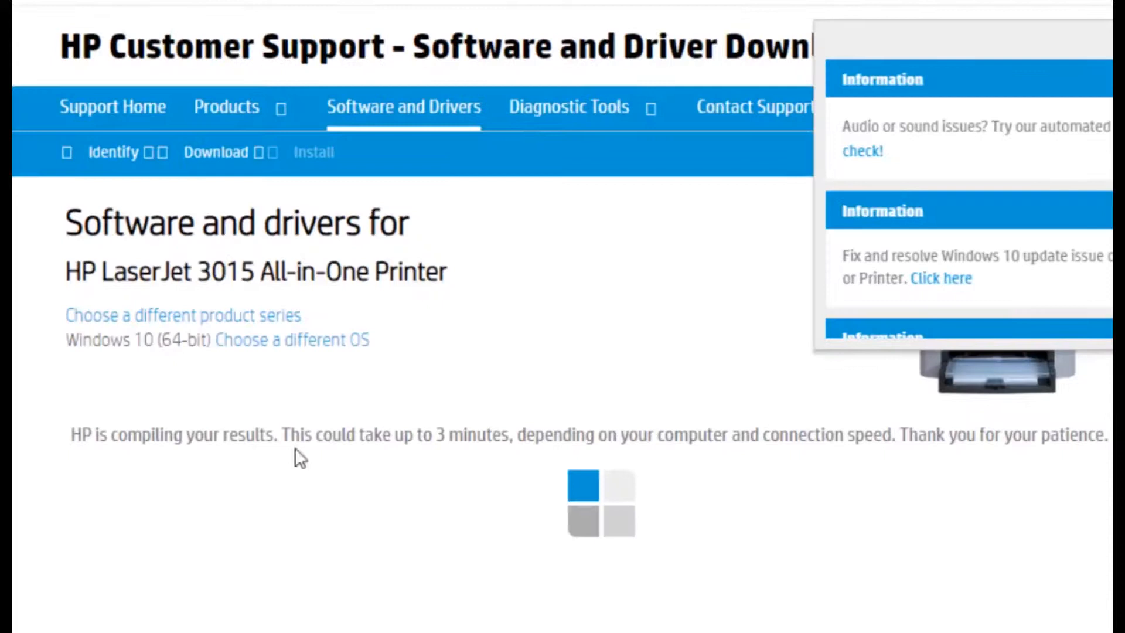
scroll(283, 522, down, 1)
click(106, 530)
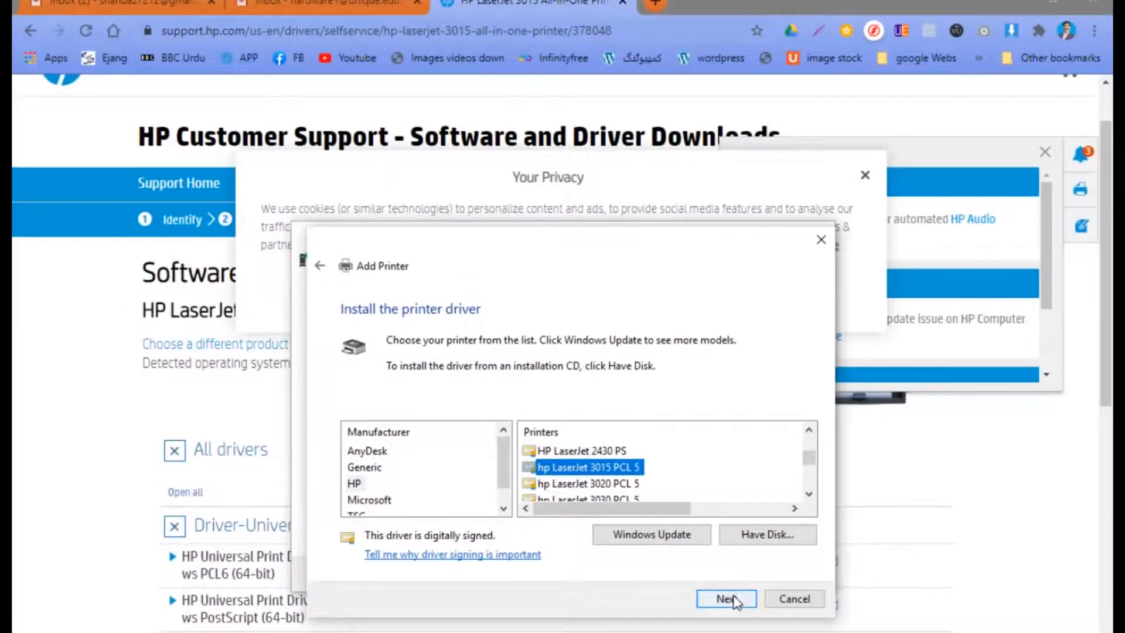
Step: Install the selected printer in the Add Printer wizard with the currently installed driver, keeping the suggested name and leaving it unshared
click(726, 598)
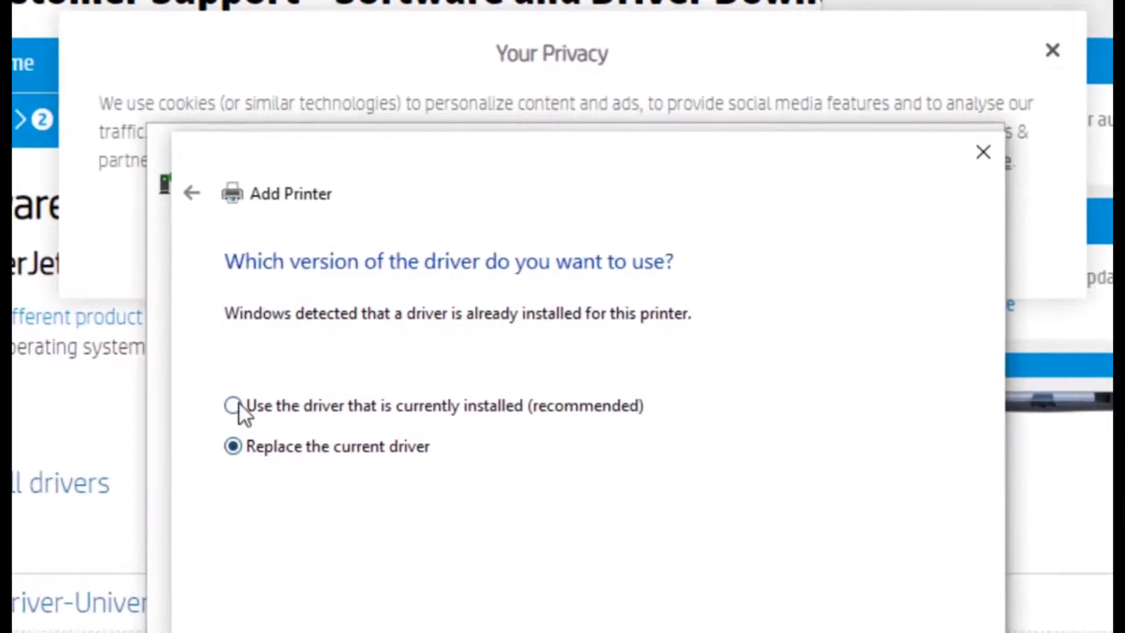
click(346, 400)
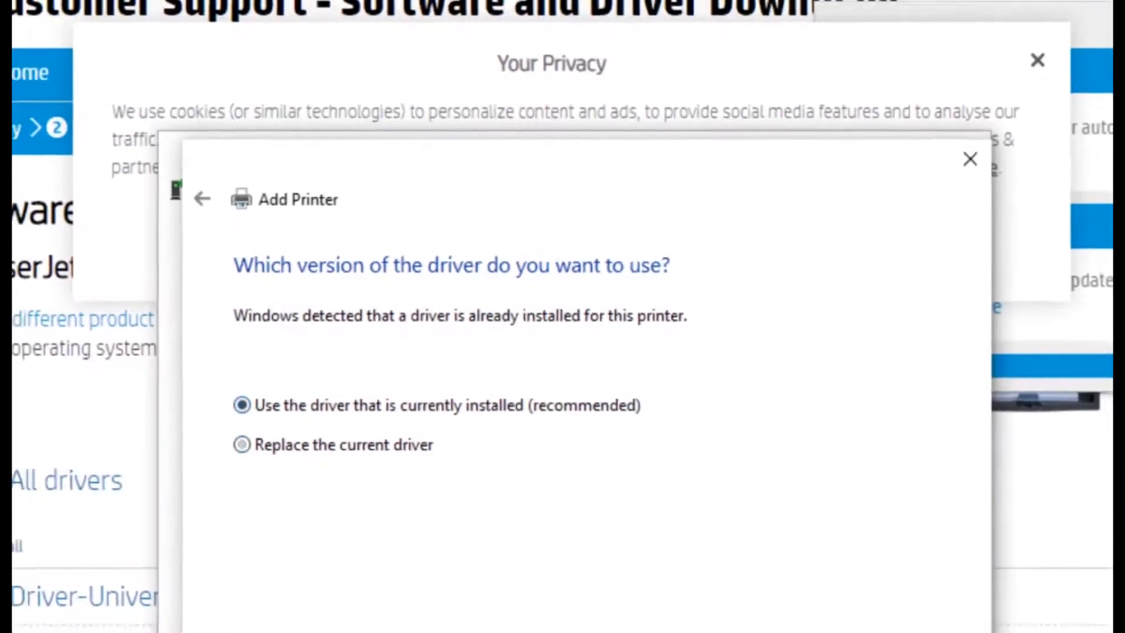
click(832, 632)
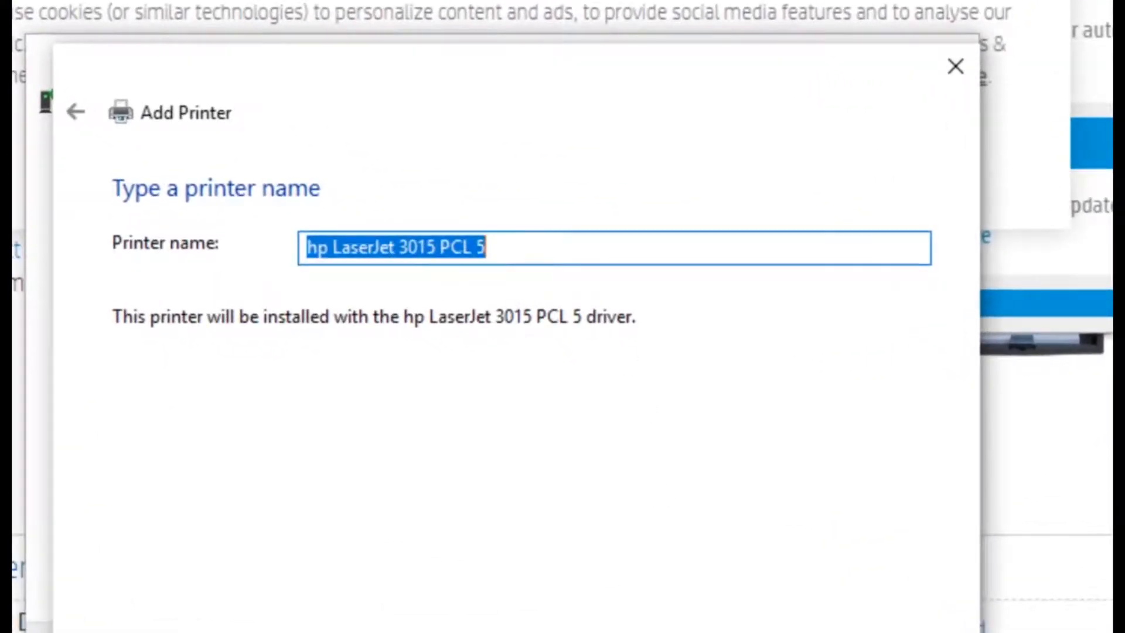
key(Return)
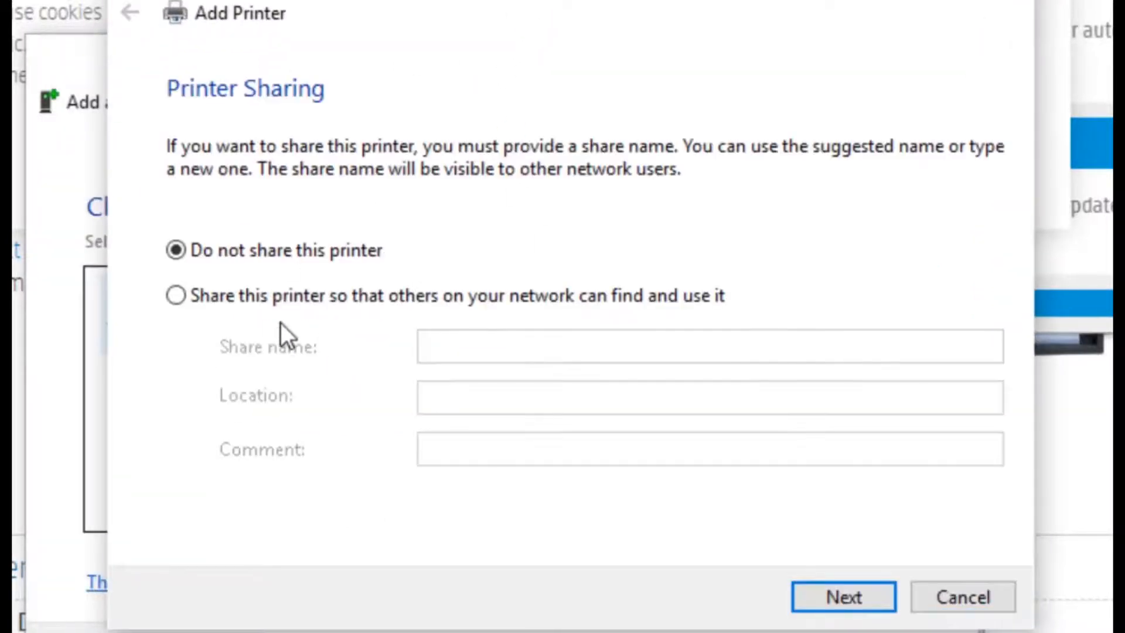
click(852, 597)
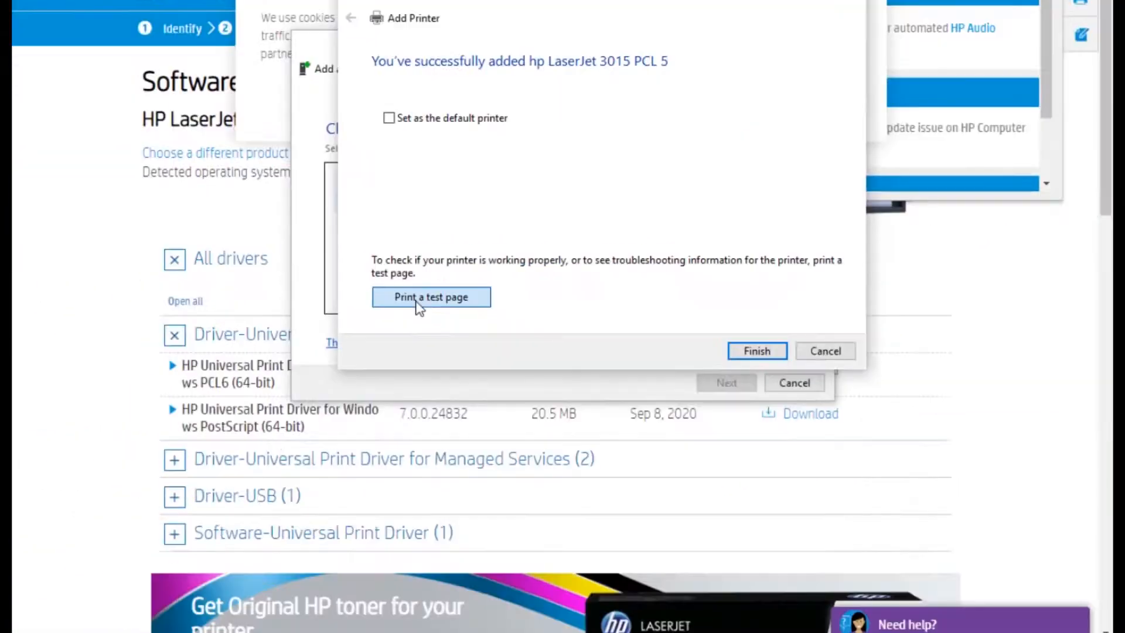
Step: Print a test page on the added printer and finish the Add Printer wizard
click(254, 504)
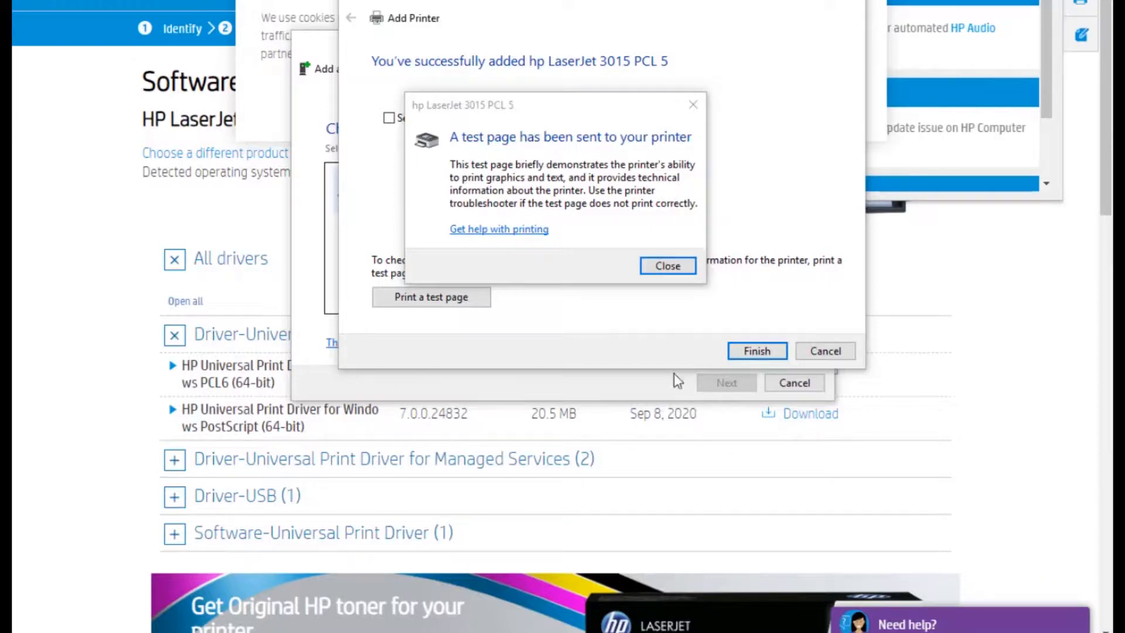
click(668, 269)
click(756, 351)
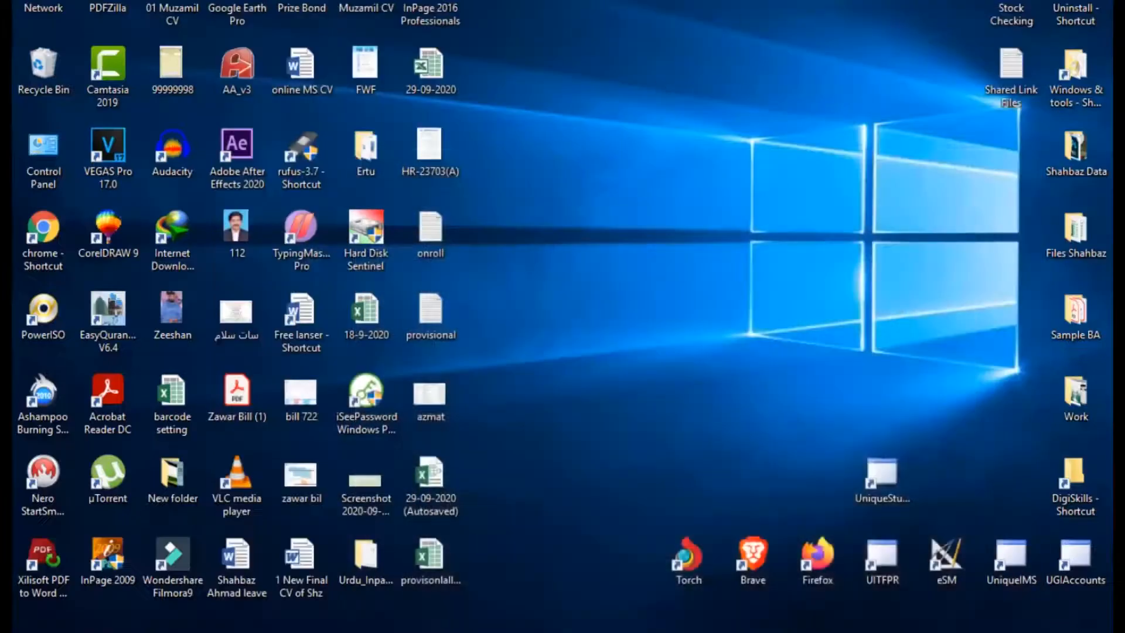
right_click(592, 3)
click(625, 11)
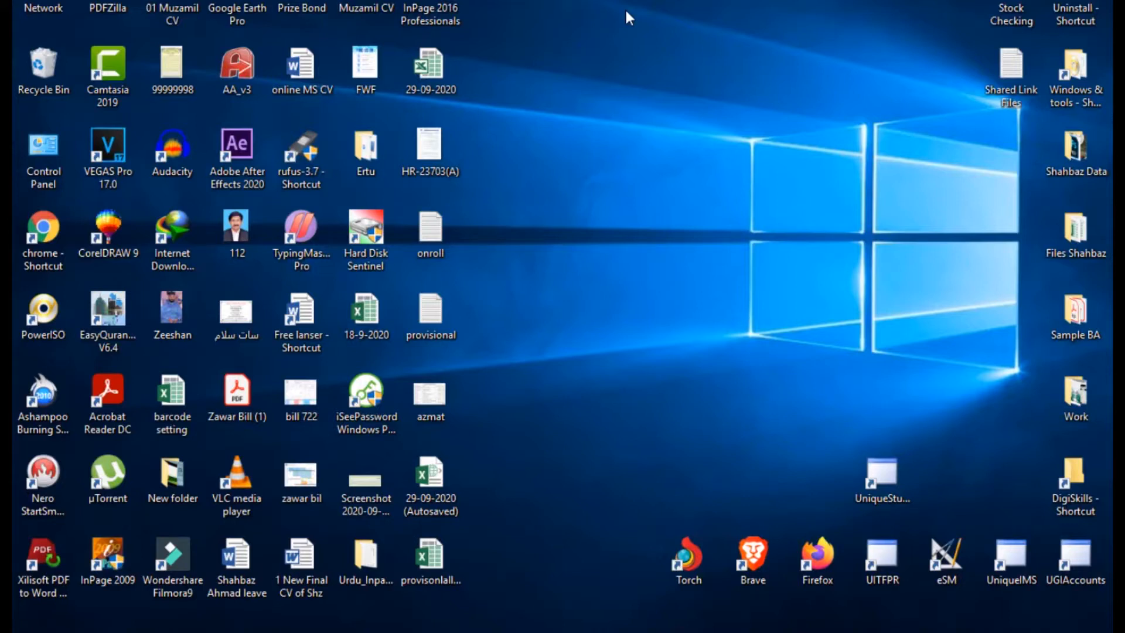
right_click(616, 1)
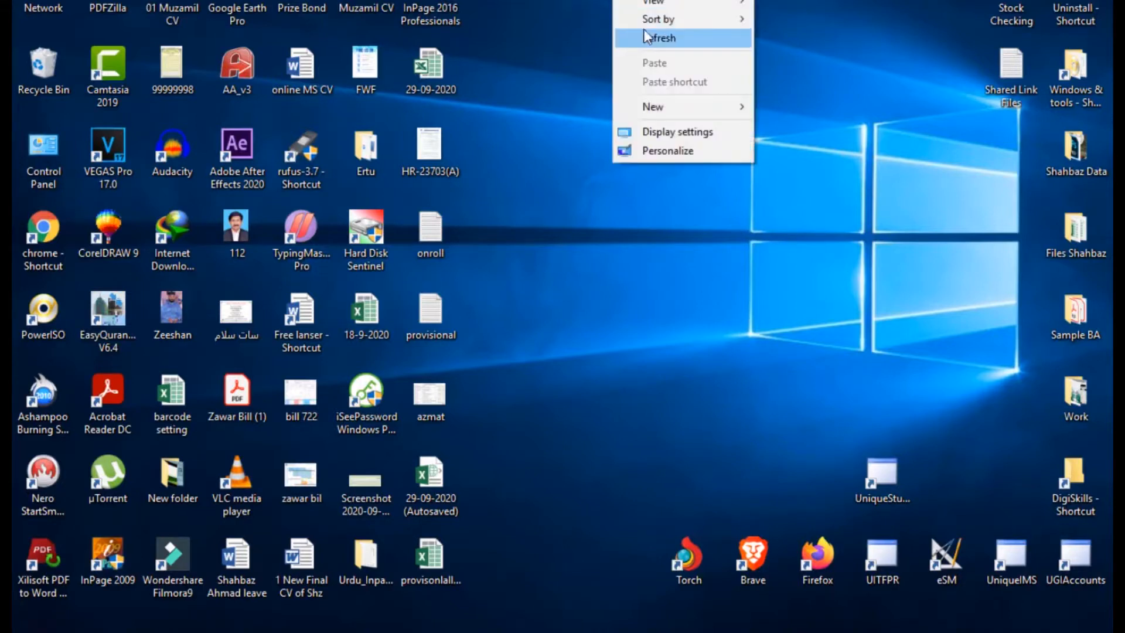
click(655, 40)
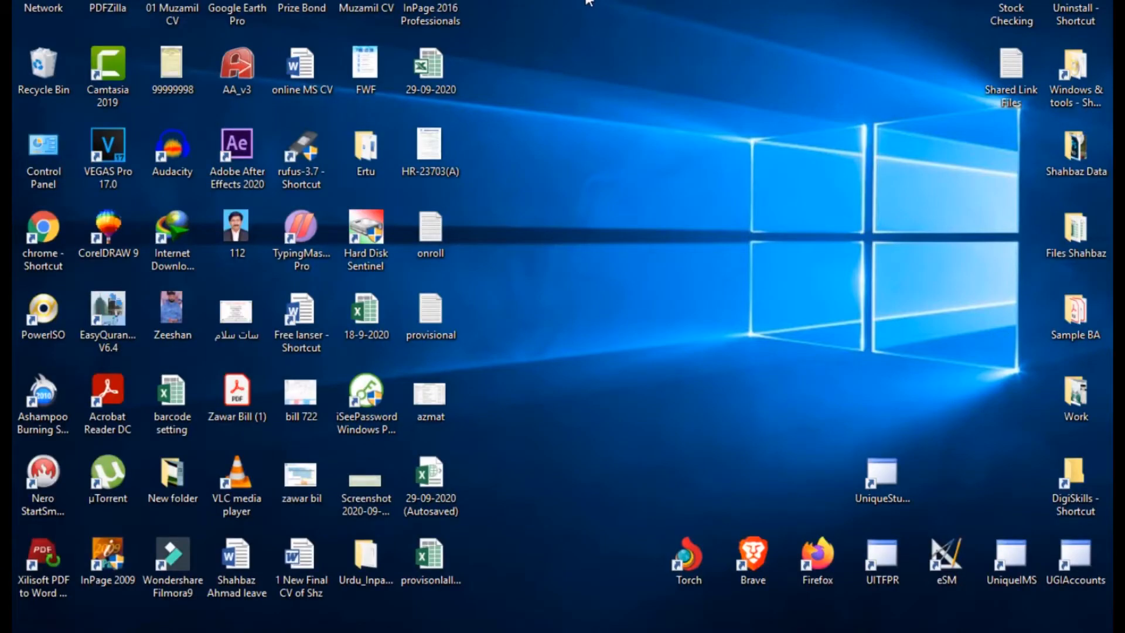